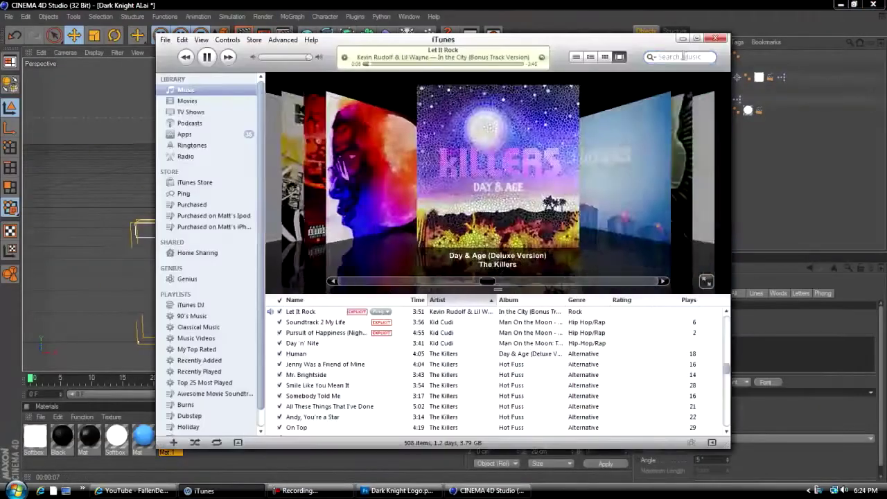
Step: Switch back to the Cinema 4D scene holding the extruded 3D BATMAN text
left_click(682, 39)
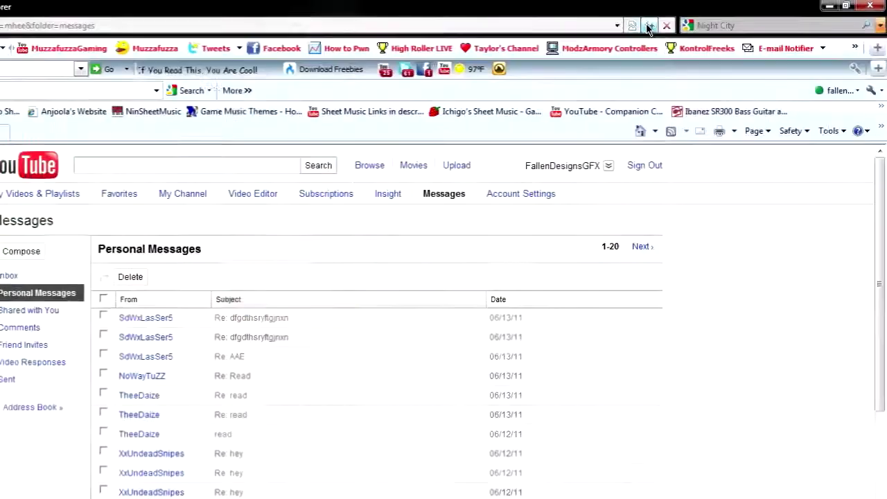
Step: Render the BATMAN text scene to the Picture Viewer as a 1280x720 BATMAN.png
left_click(649, 26)
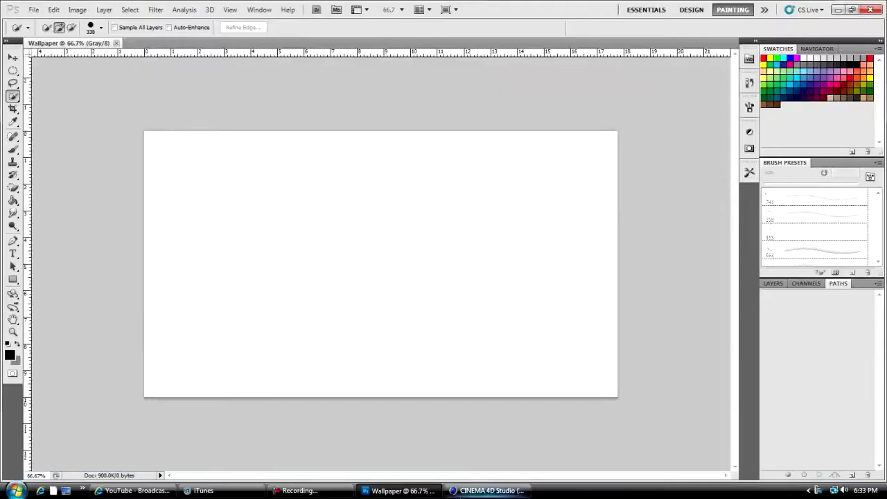
Step: Add another grunge texture to the selection, open them all, and bring up Grunge Texture.jpg
scroll(421, 256, "down", 3)
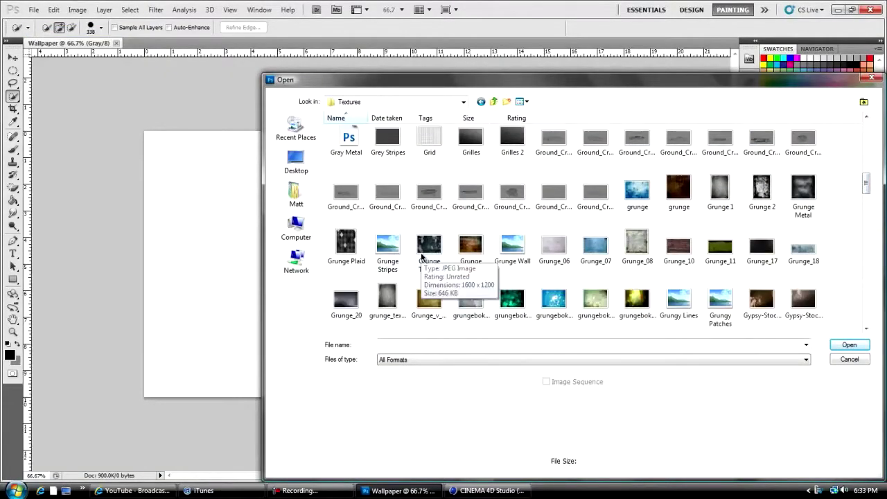
left_click(468, 253, "ctrl")
scroll(468, 253, "down", 5)
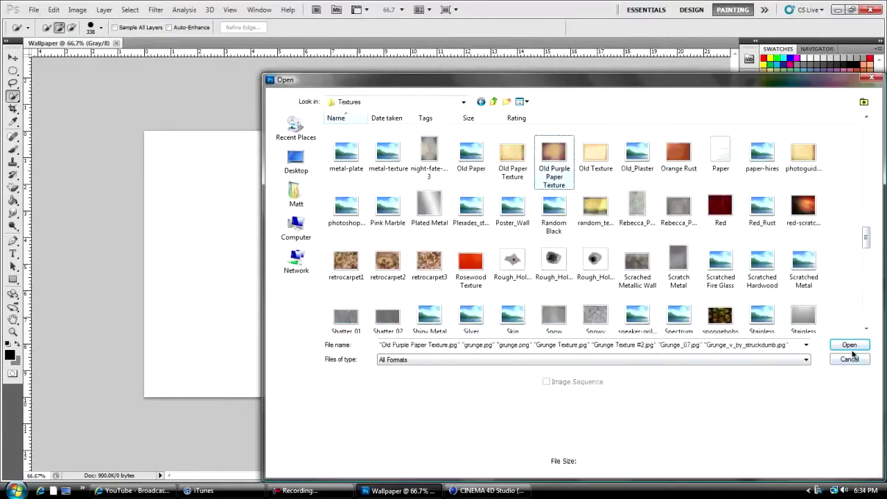
left_click(849, 344)
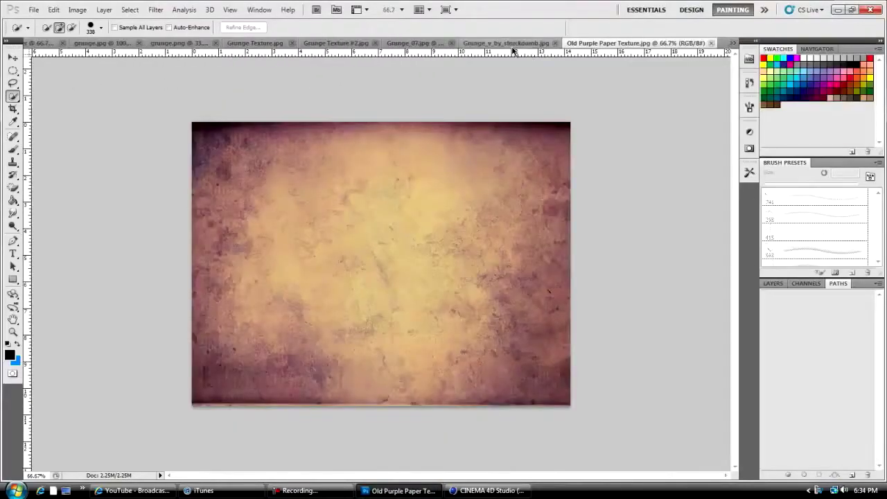
left_click(325, 43)
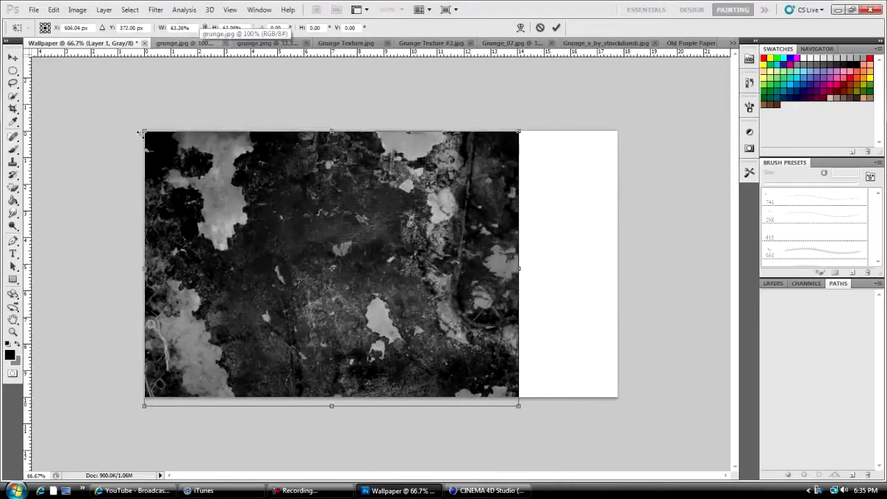
Step: Stretch the Grunge Texture and Grunge Texture #2 layers to fill the Wallpaper canvas
left_click_drag(141, 133, 103, 113)
left_click(373, 43)
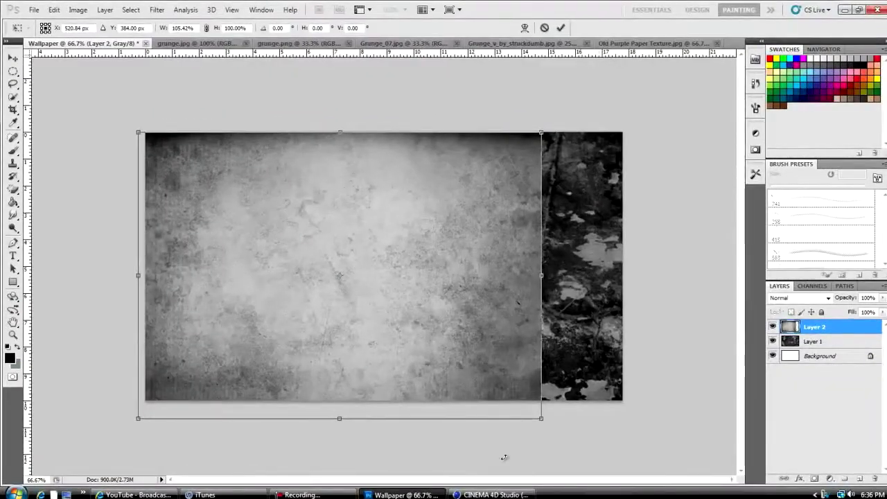
key("alt+Tab")
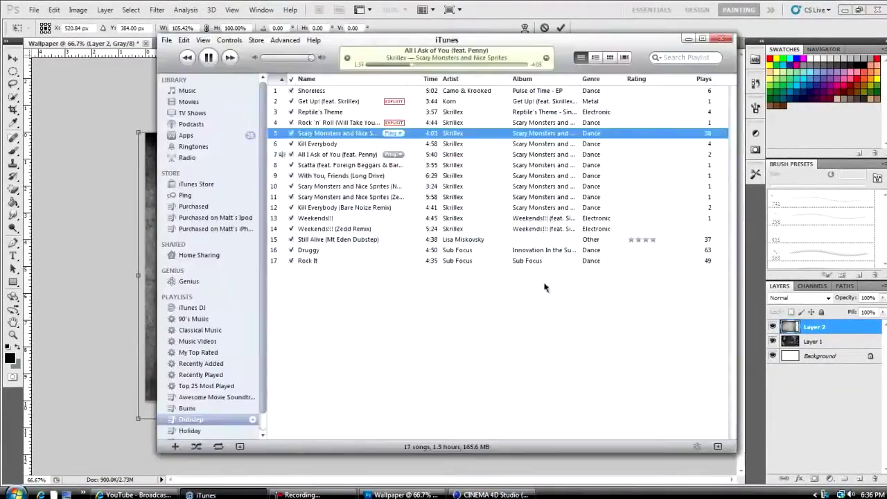
key("ctrl+z")
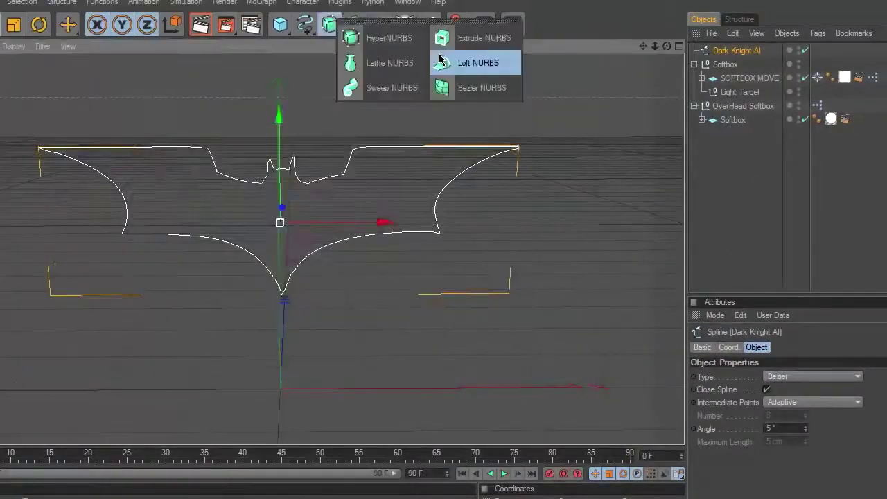
left_click(457, 38, "alt")
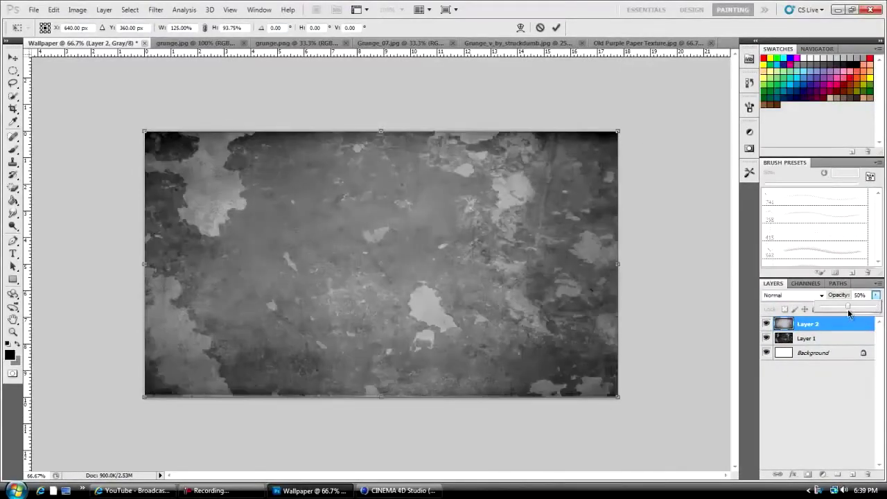
left_click_drag(874, 261, 849, 259)
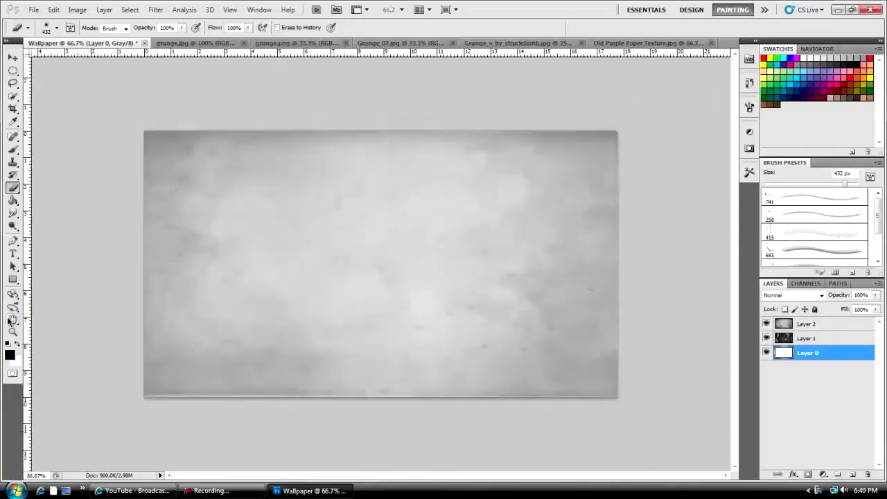
Step: Check the image adjustment commands, then create a new blank document
left_click(76, 9)
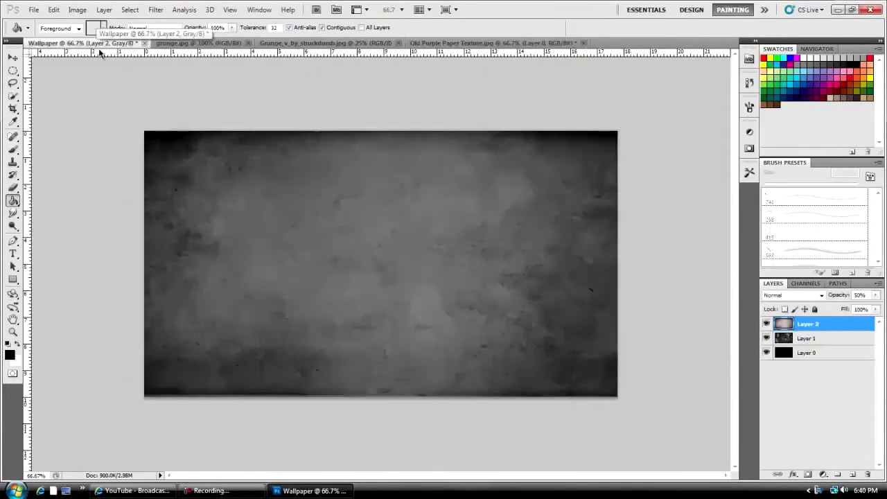
key("ctrl+n")
left_click(472, 141)
key("Return")
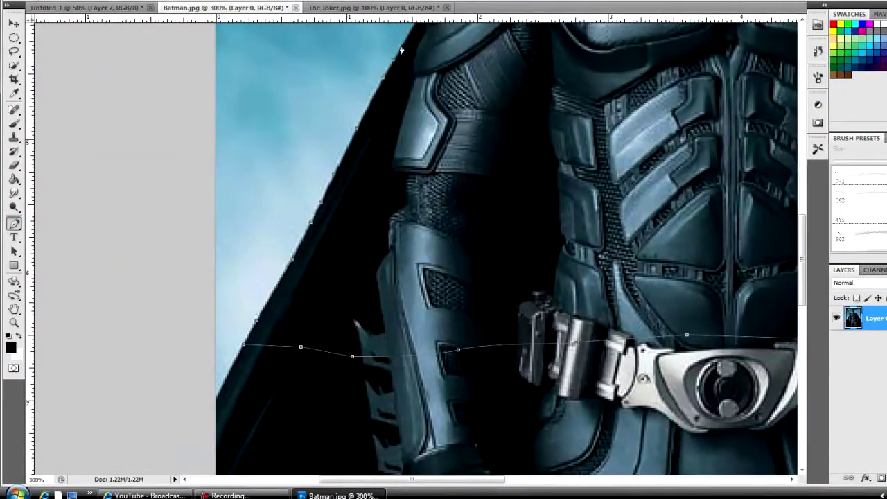
Step: Cut Batman out along the closed pen path and lower his layer's opacity in the banner
left_click_drag(402, 50, 275, 372)
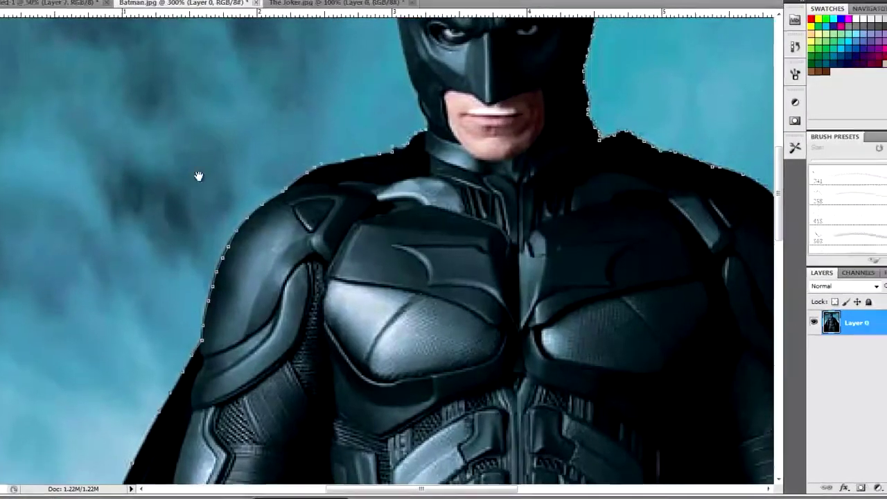
left_click_drag(198, 174, 230, 374)
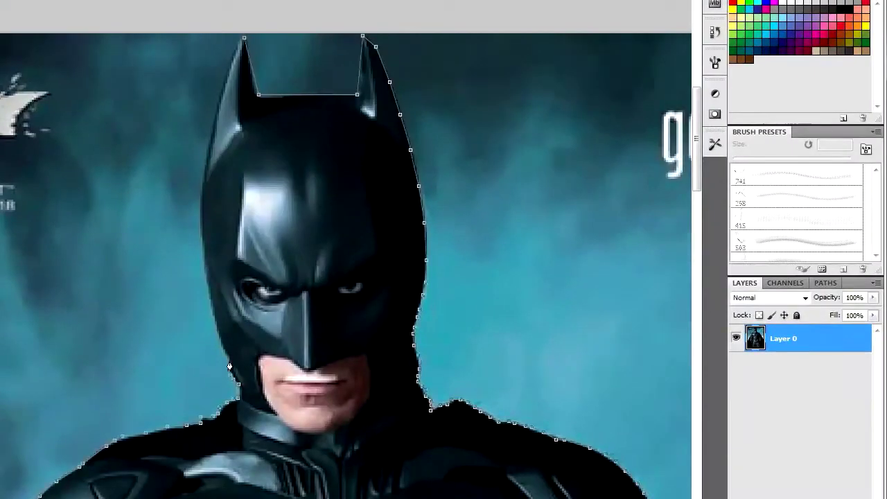
left_click(204, 194)
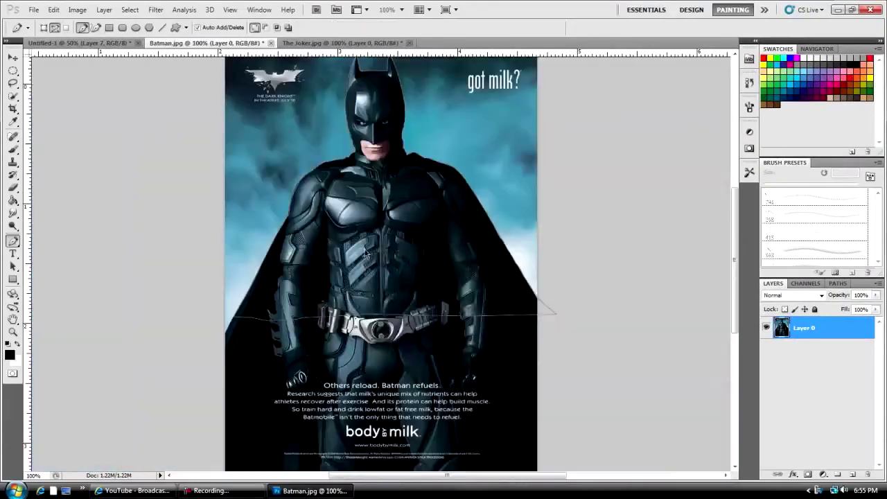
key("ctrl+Return")
key("Delete")
left_click(100, 44)
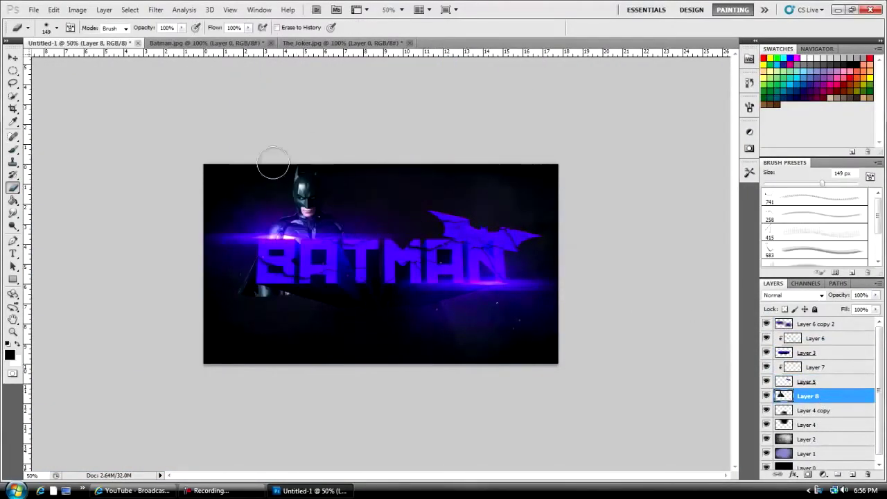
left_click(874, 295)
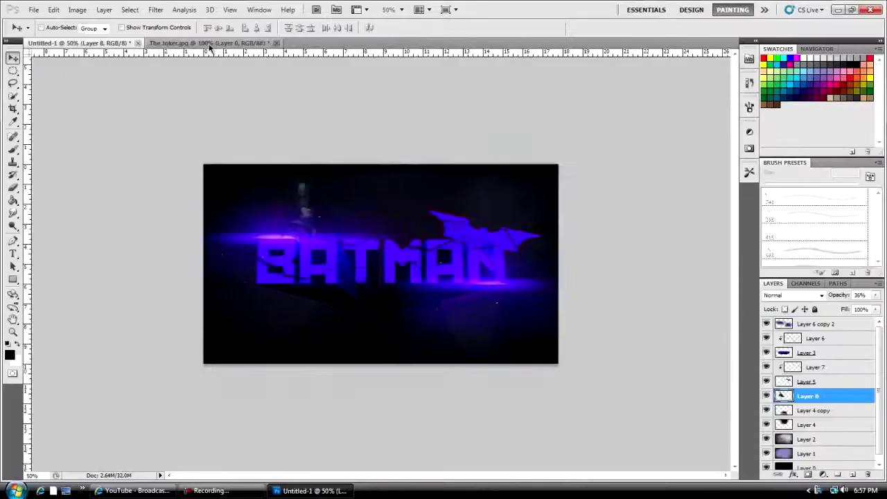
Step: Zoom into the Joker photo and pan to its lower-left area
left_click(208, 43)
key("ctrl+plus")
key("h")
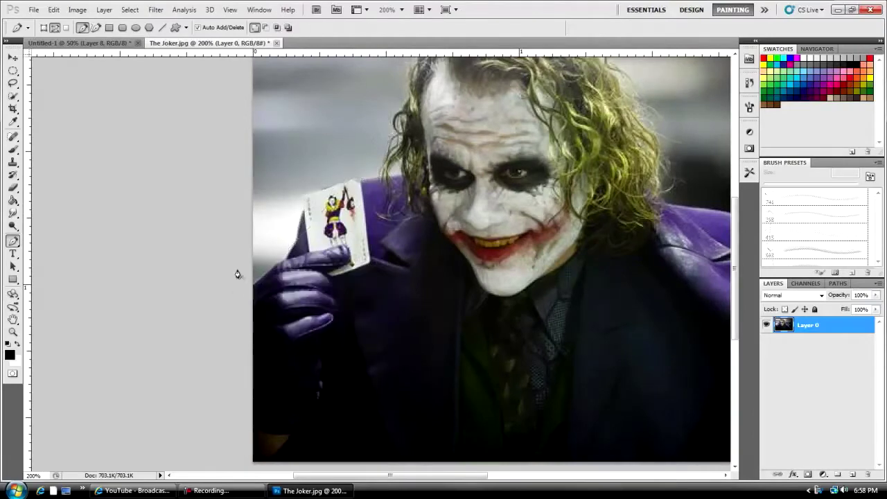
left_click_drag(237, 274, 408, 352)
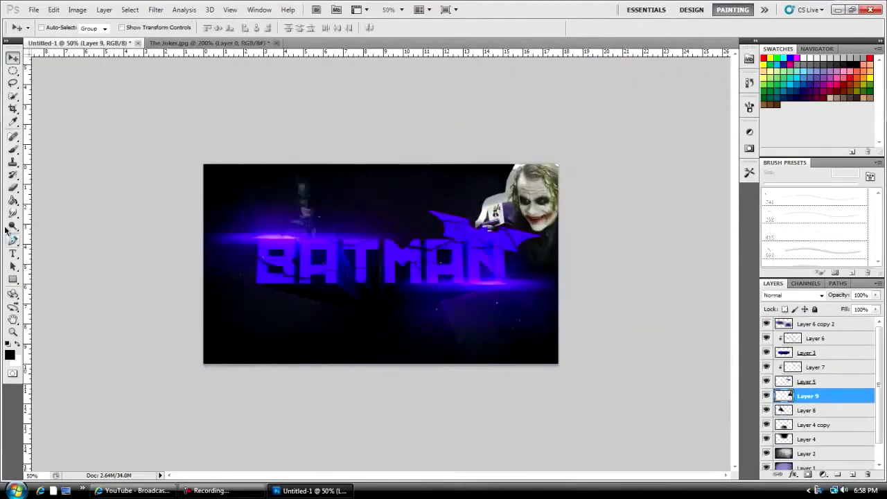
Step: Lower the Joker layer's opacity to 50% and commit the colour adjustment
key("b")
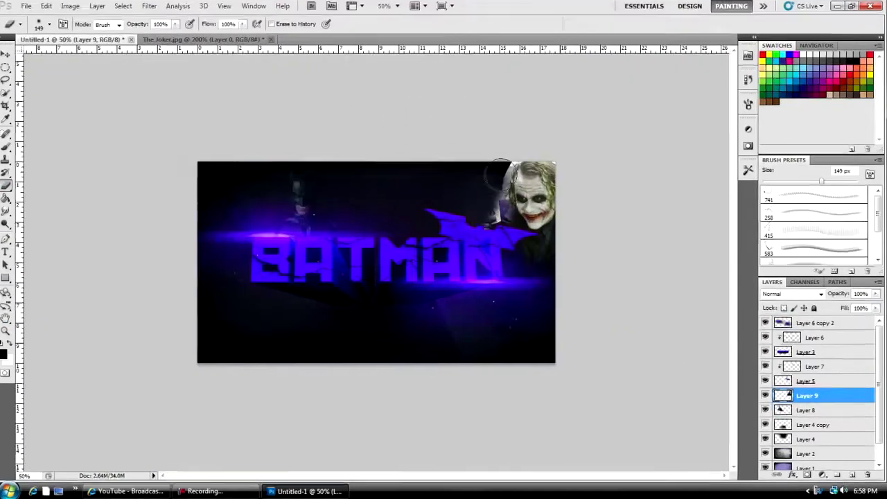
left_click_drag(876, 294, 849, 305)
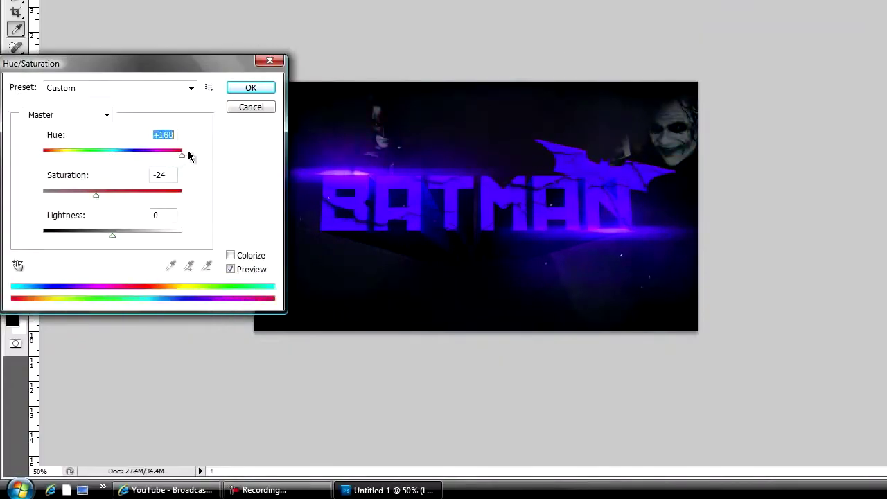
key("Return")
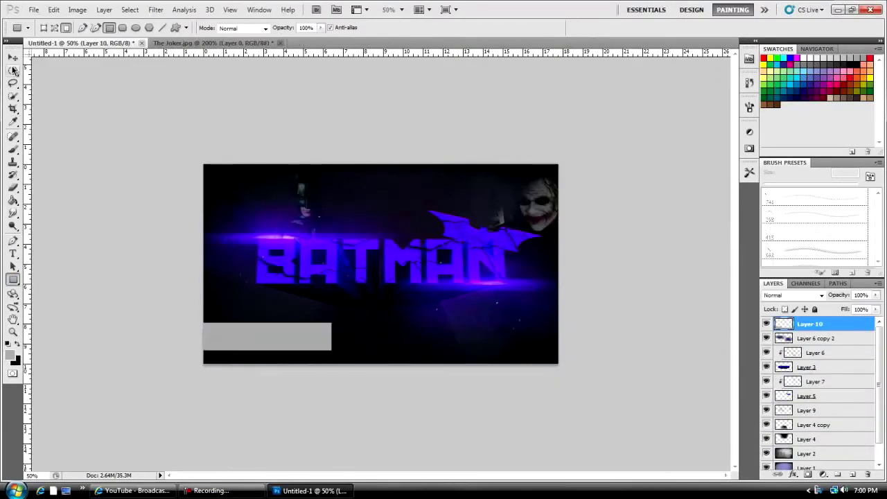
Step: Give Layer 10 outer and inner glow styles using a dark grey glow colour
double_click(824, 323)
left_click(445, 188)
left_click(543, 179)
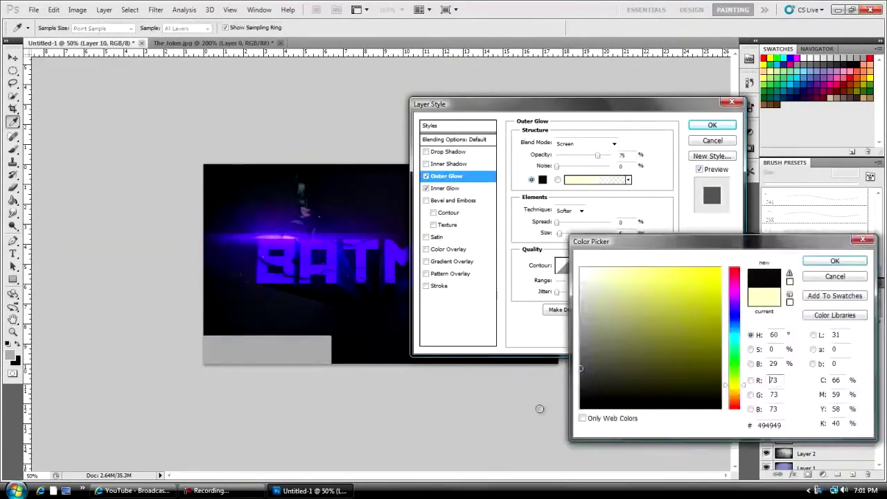
left_click(832, 257)
left_click(445, 176)
left_click(447, 151)
left_click(712, 125)
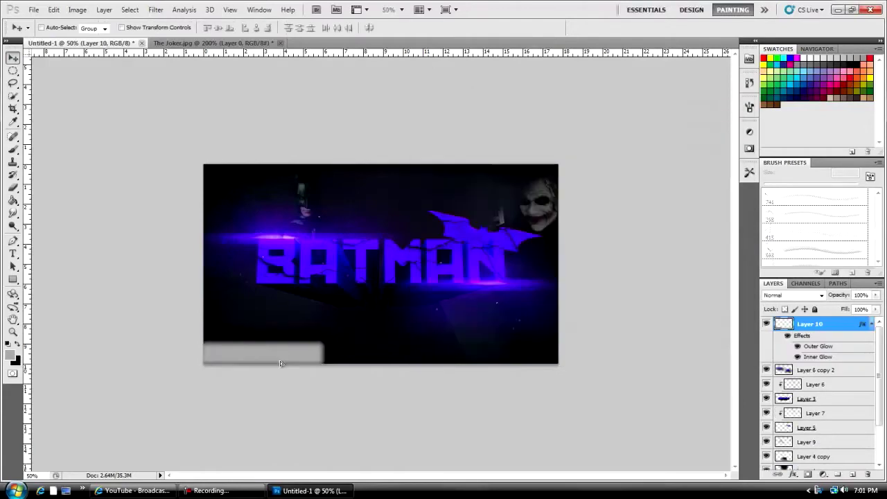
Step: Hide Layer 10's outer glow, revisit its style settings, and return to a soft brush
key("Return")
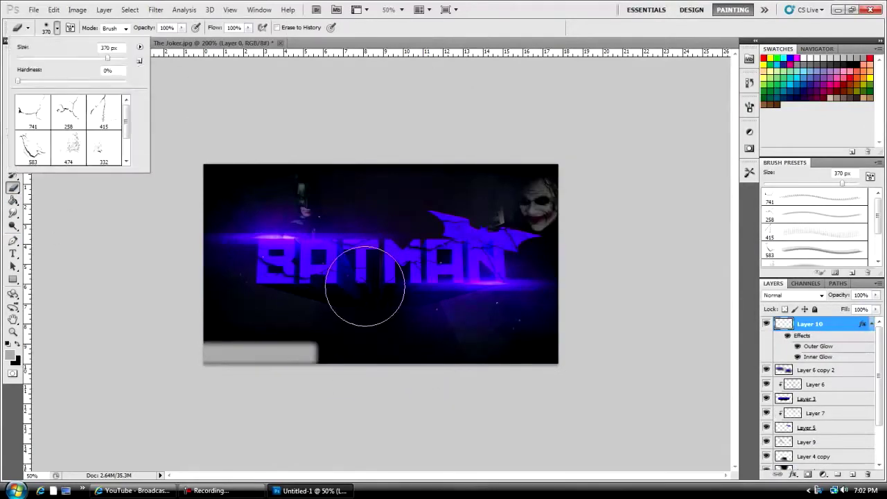
left_click(797, 346)
double_click(818, 357)
key("Return")
key("v")
key("b")
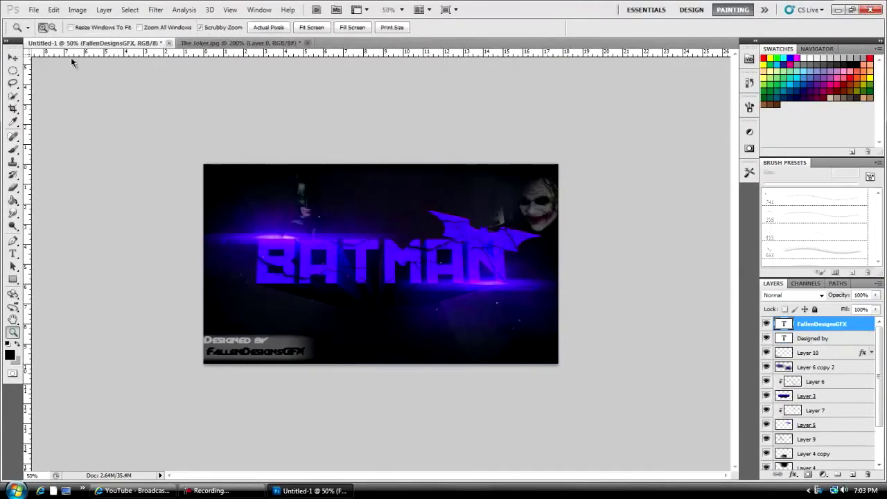
Step: Zoom in to check the 'Designed by' text, fit the banner back, and save it under a new name
scroll(312, 314, "up", 2)
left_click(173, 363, "ctrl")
scroll(297, 275, "up", 2)
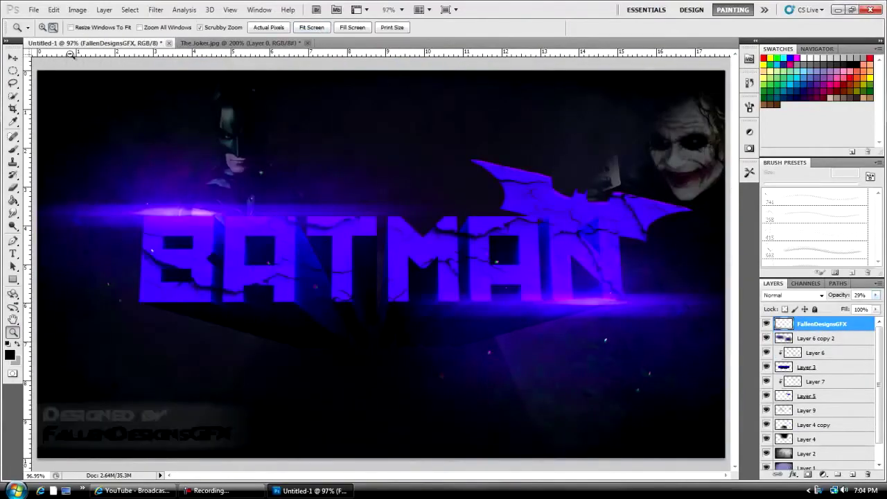
scroll(206, 371, "down", 1)
key("v")
key("ctrl+s")
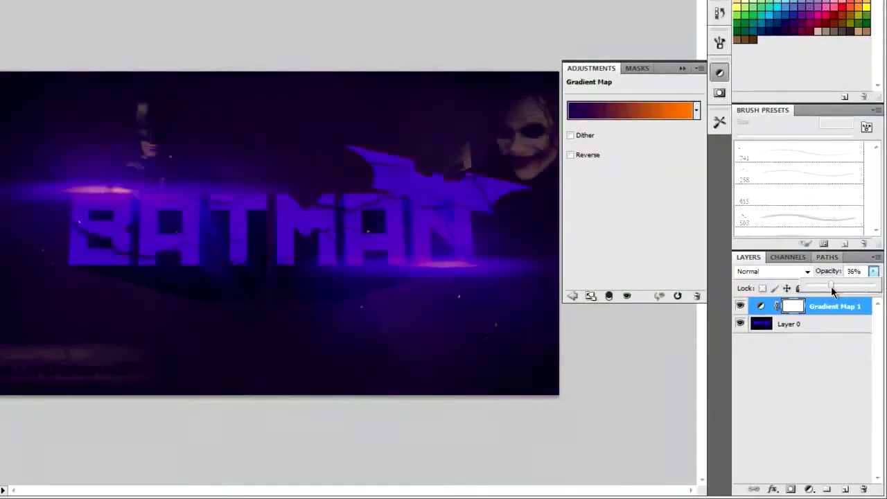
Step: Save the finished wallpaper as the JPEG Awesome Batman Wallpaper.jpg
key("ctrl+shift+s")
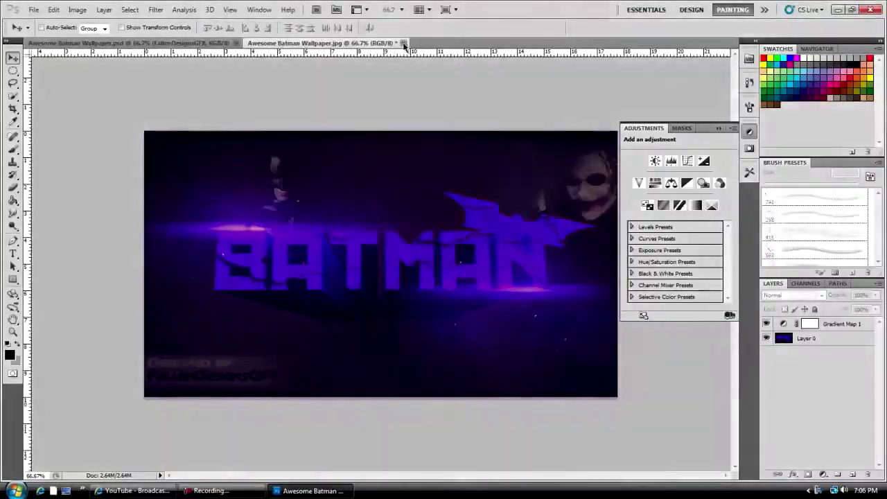